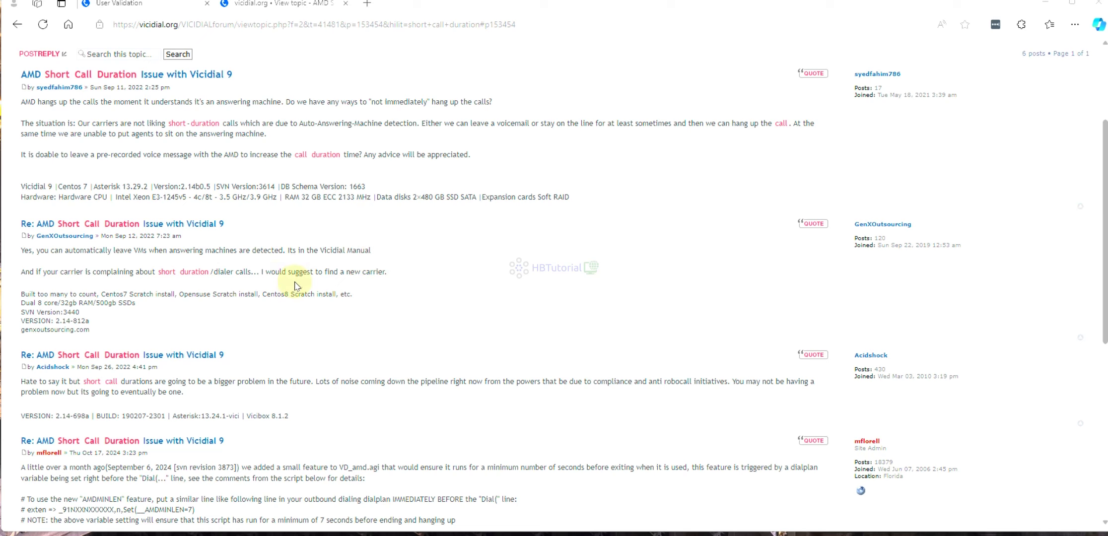
Step: Scroll through the forum thread to the site admin's AMDMINLEN reply
scroll(397, 275, "up", 1)
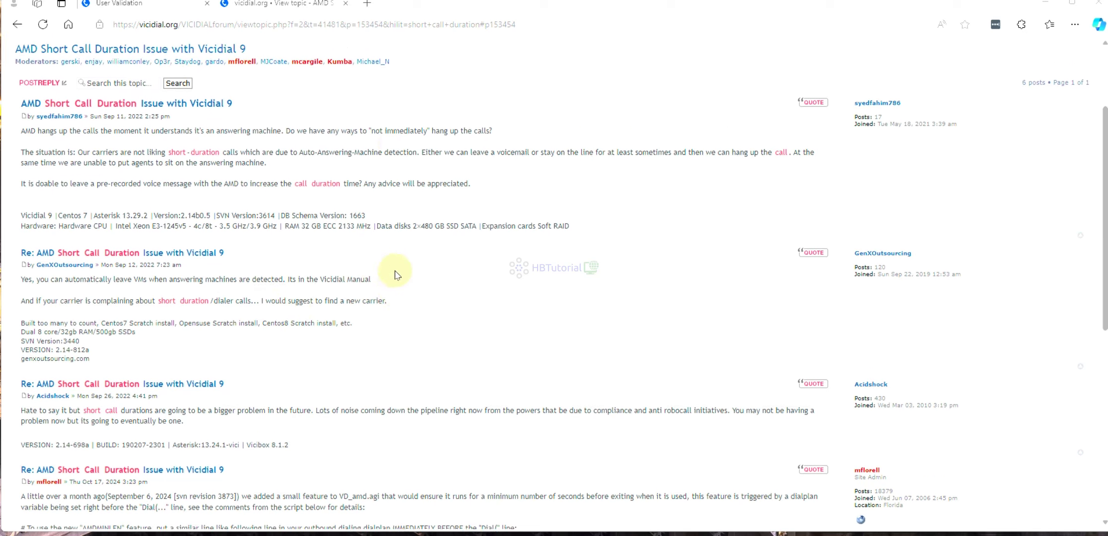
scroll(397, 275, "up", 3)
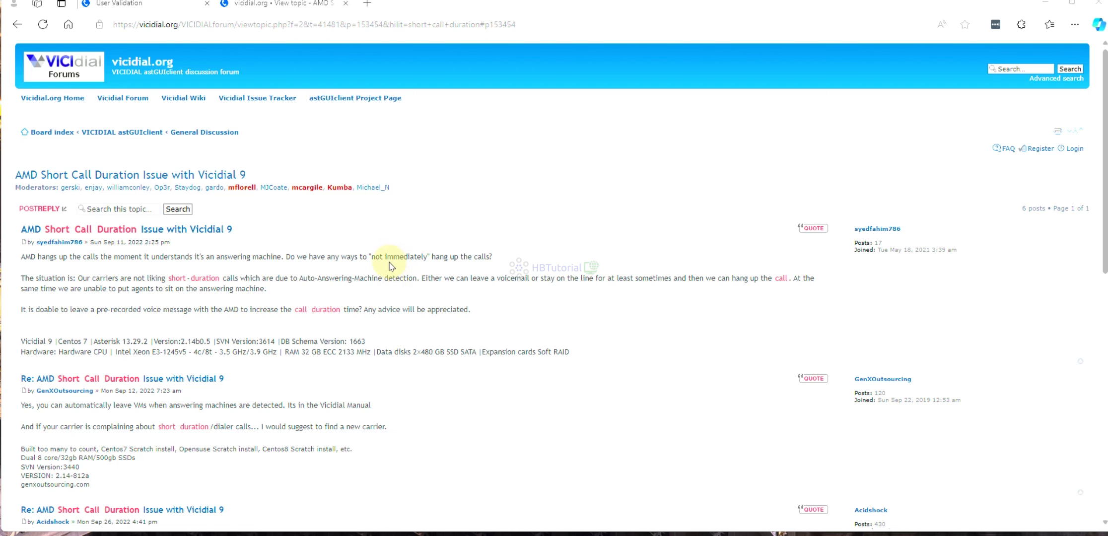
scroll(392, 256, "down", 8)
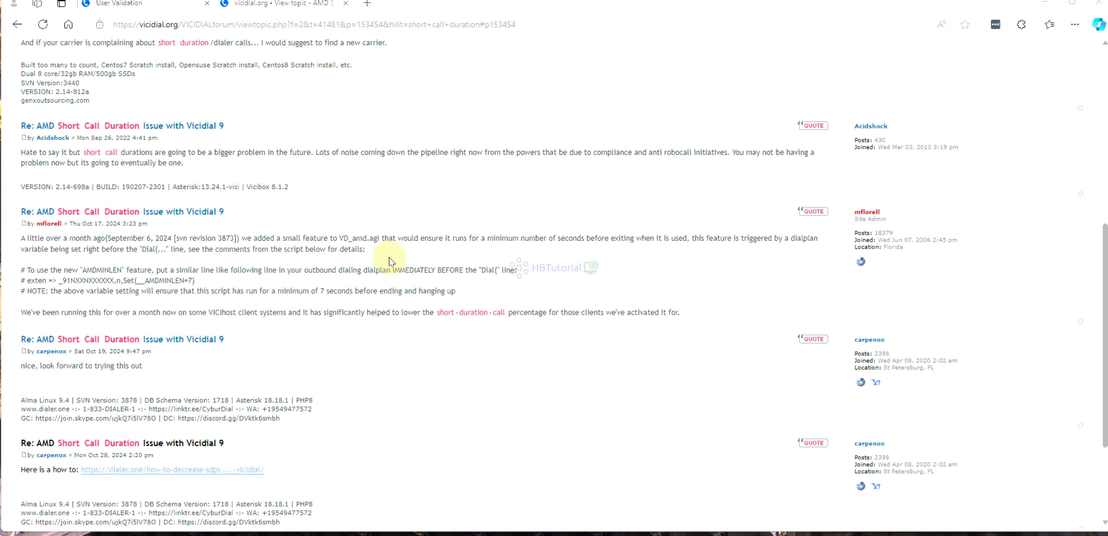
scroll(388, 261, "up", 6)
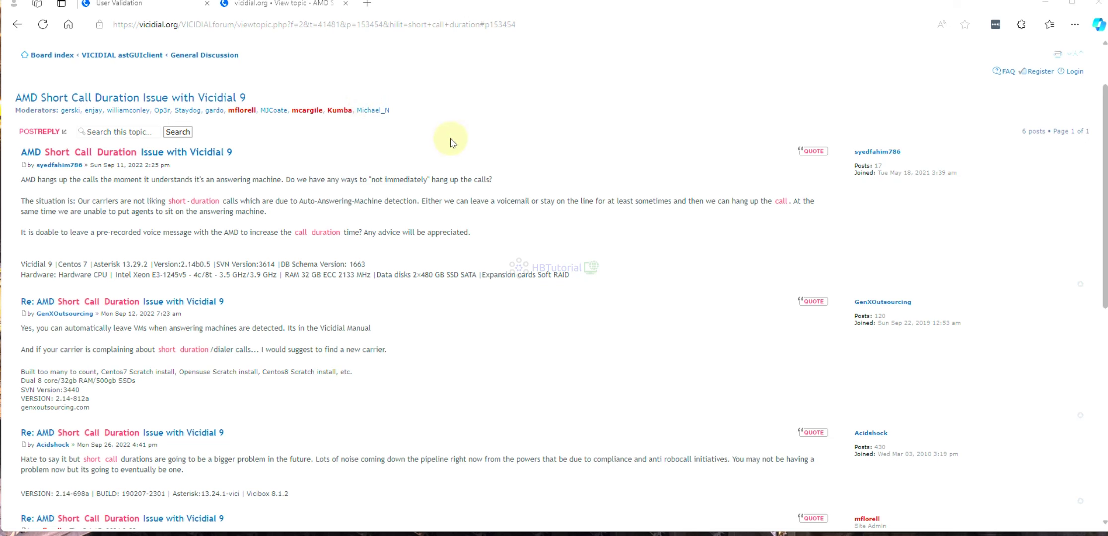
scroll(381, 208, "down", 2)
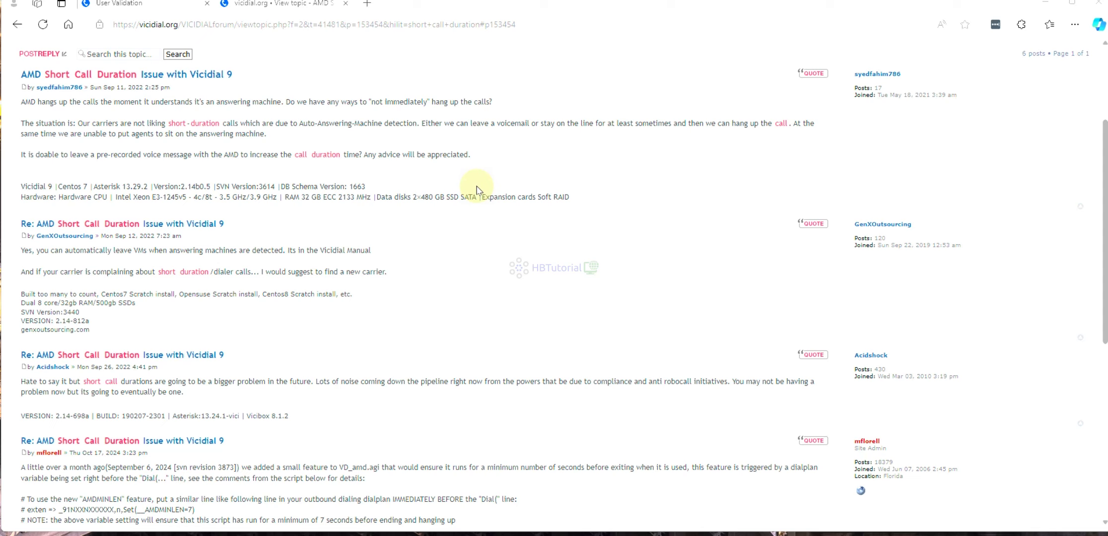
scroll(477, 298, "down", 5)
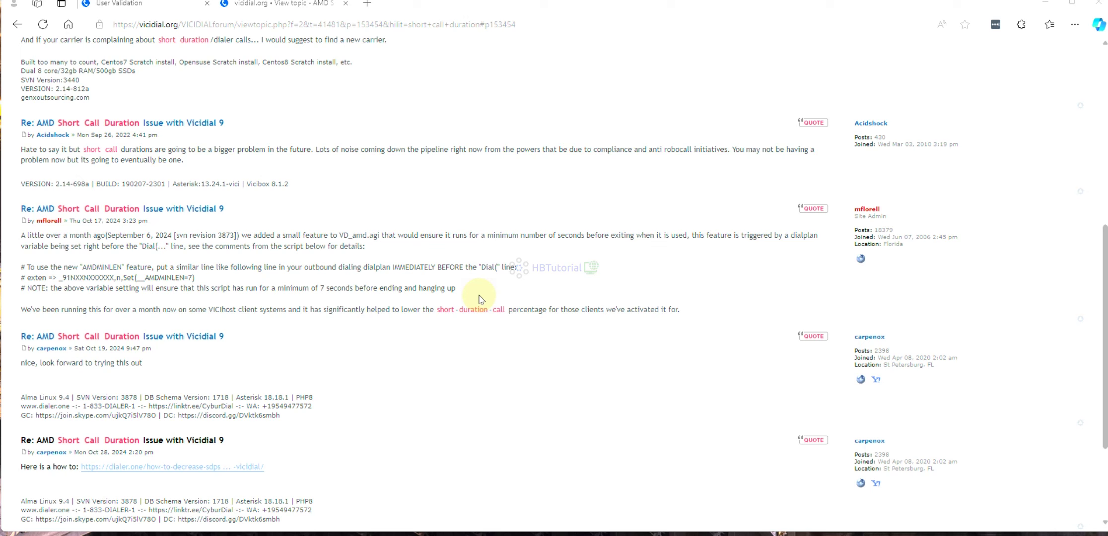
scroll(366, 241, "up", 2)
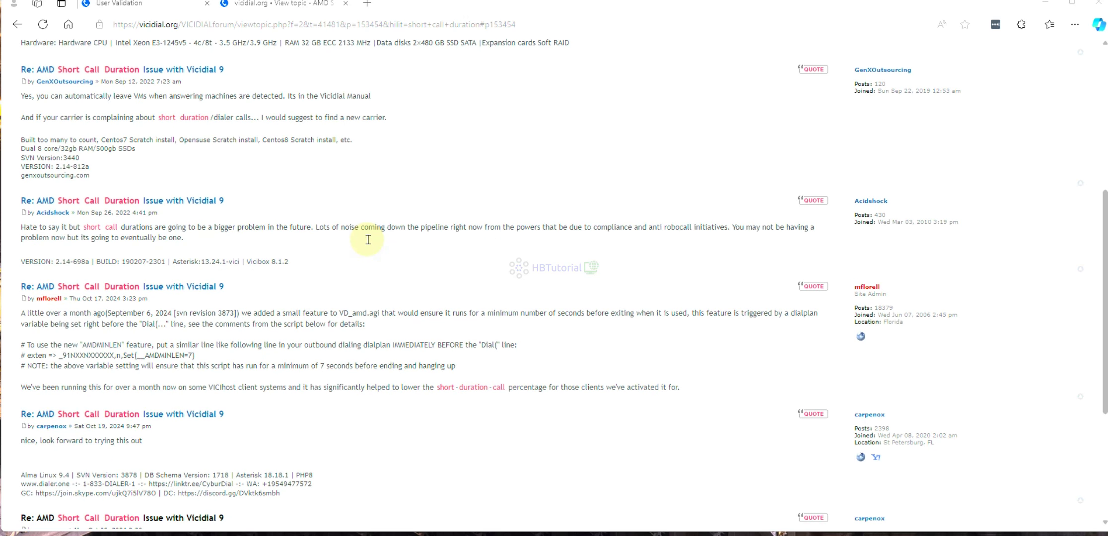
scroll(368, 240, "up", 3)
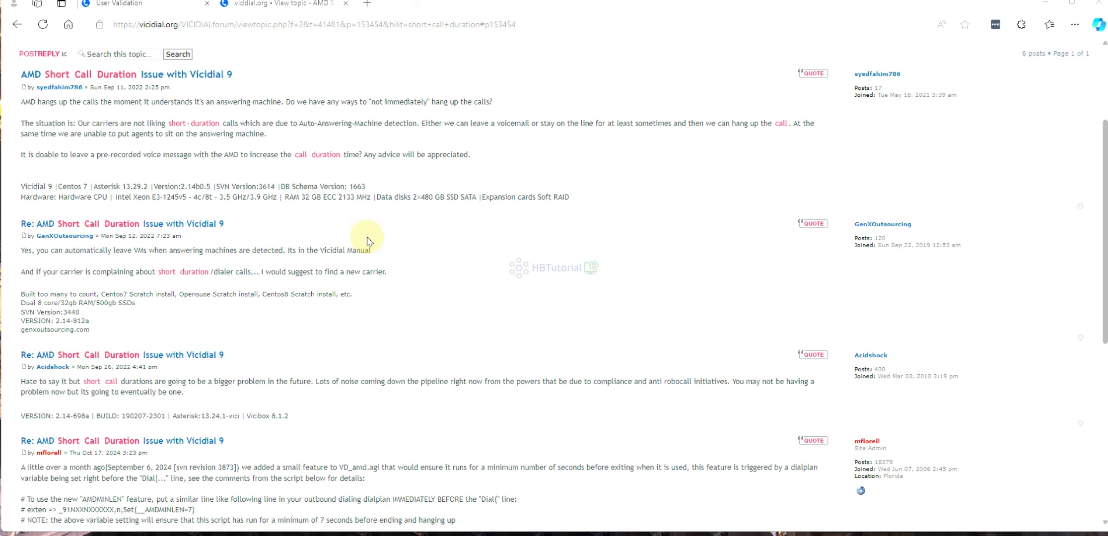
scroll(368, 241, "down", 5)
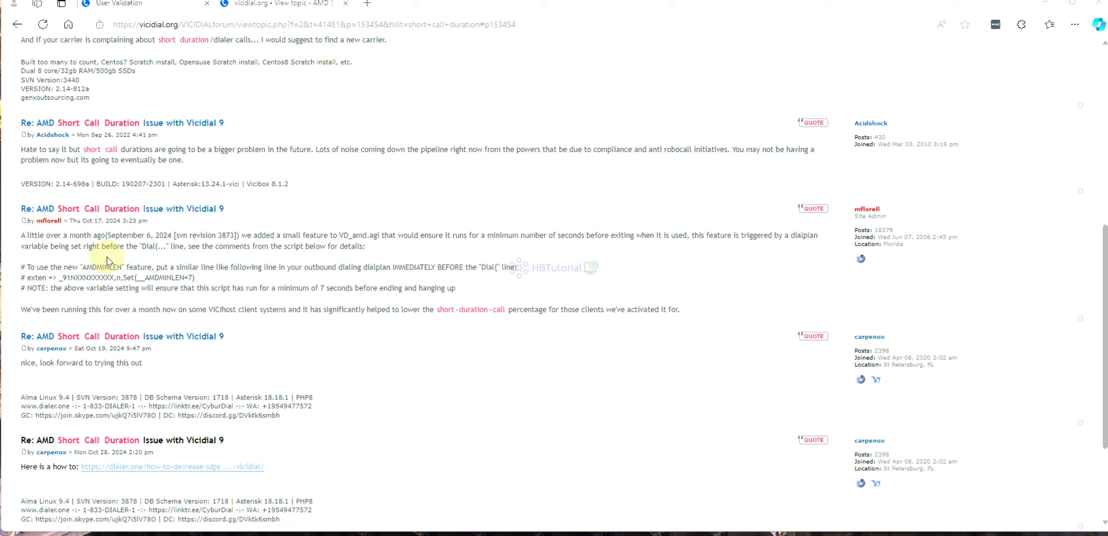
Step: Highlight the reply's opening sentence, first paragraph and svn revision 3873 reference
left_click_drag(24, 236, 185, 247)
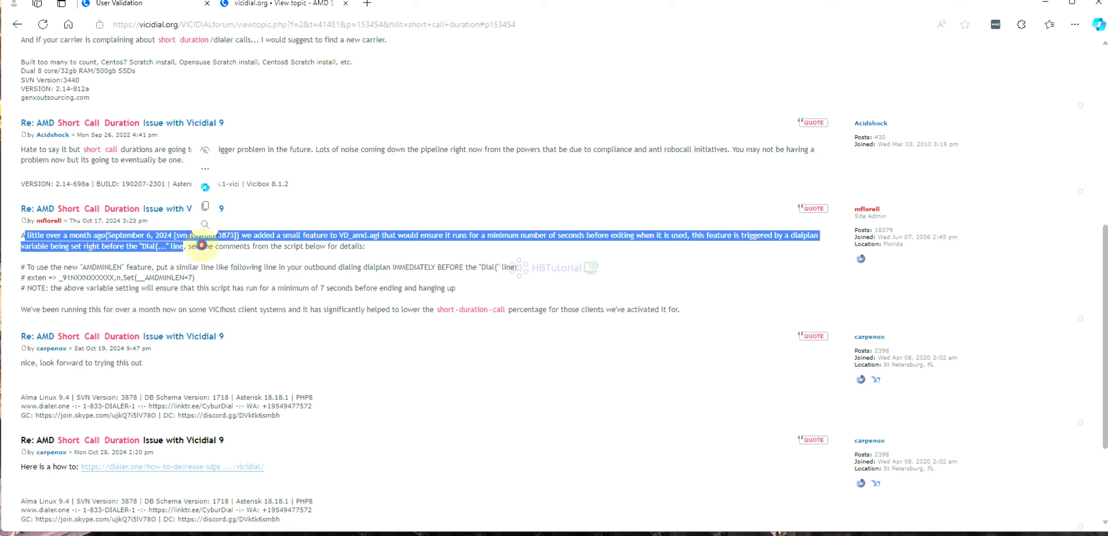
left_click(202, 245)
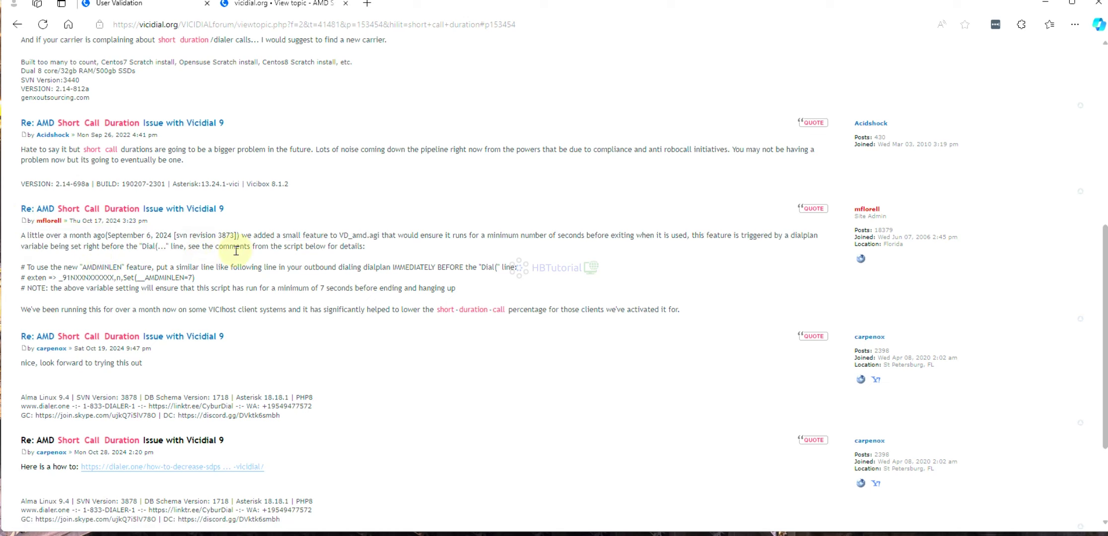
triple_click(120, 235)
left_click(248, 269)
left_click(219, 234)
left_click_drag(180, 235, 241, 236)
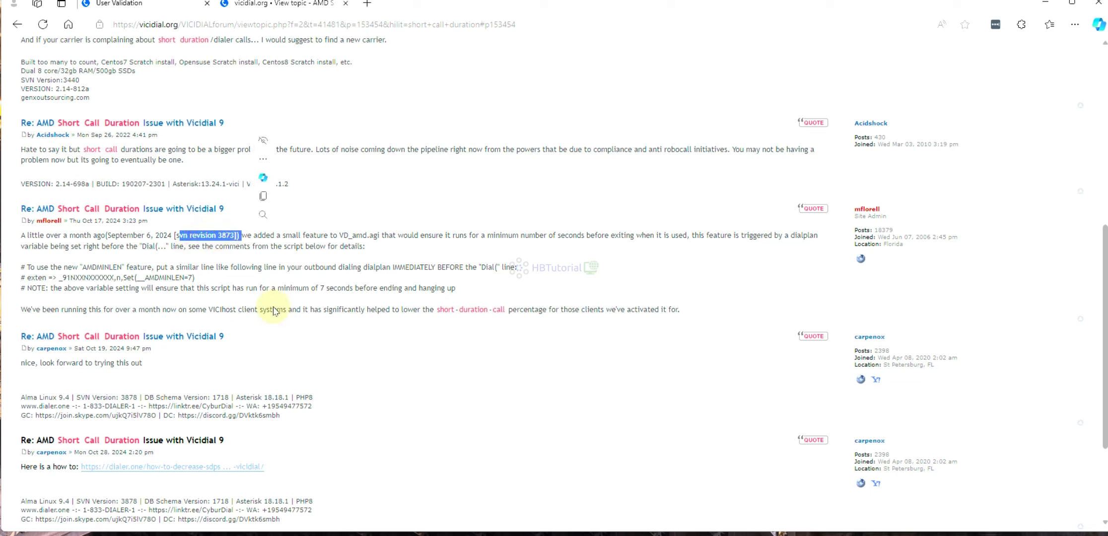
left_click(250, 289)
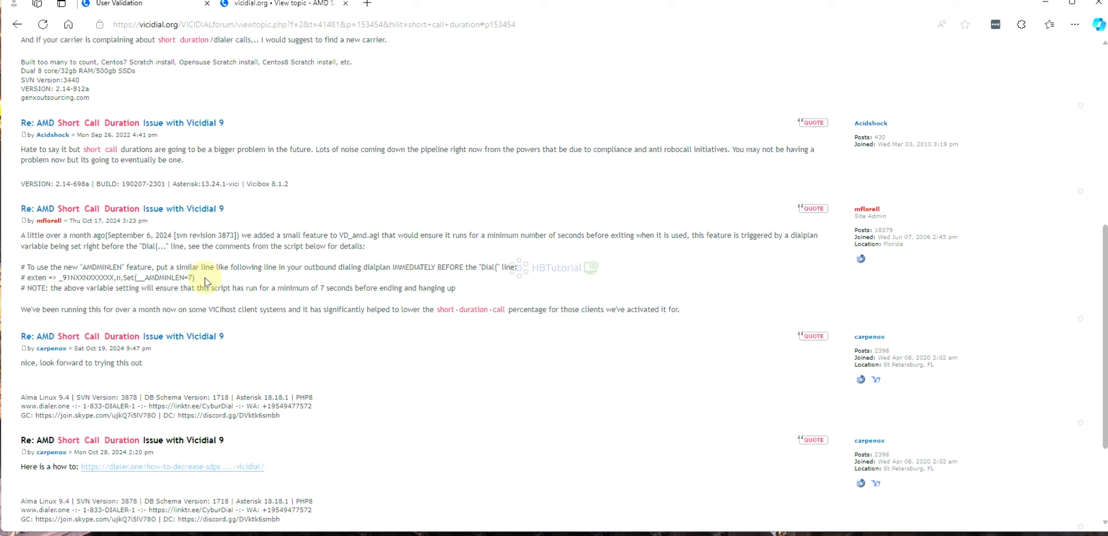
Step: Highlight the example line 'exten => _91NXXNXXXXXX,n,Set(__AMDMINLEN=7)'
left_click_drag(195, 278, 28, 280)
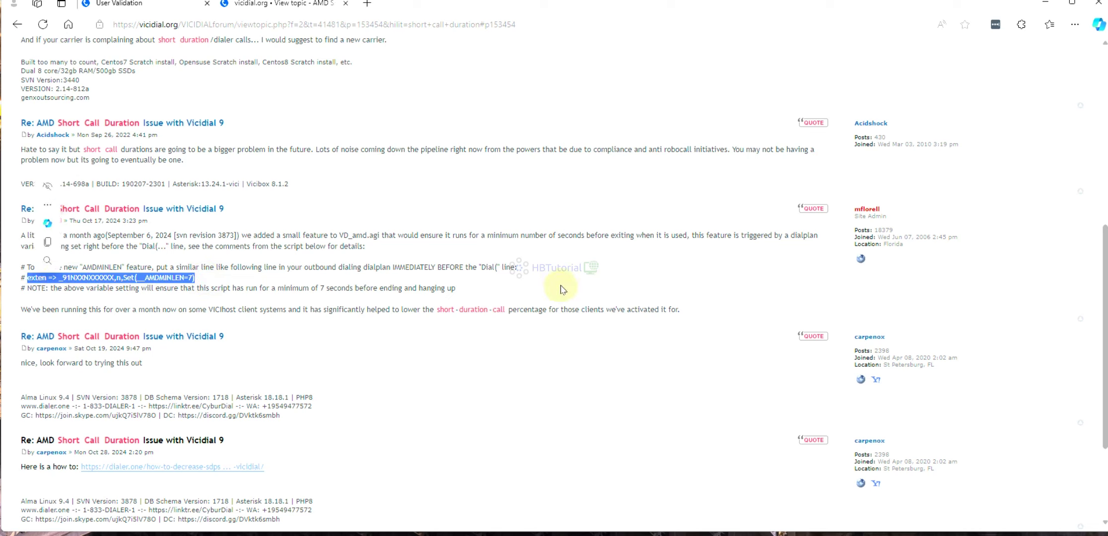
left_click(90, 263)
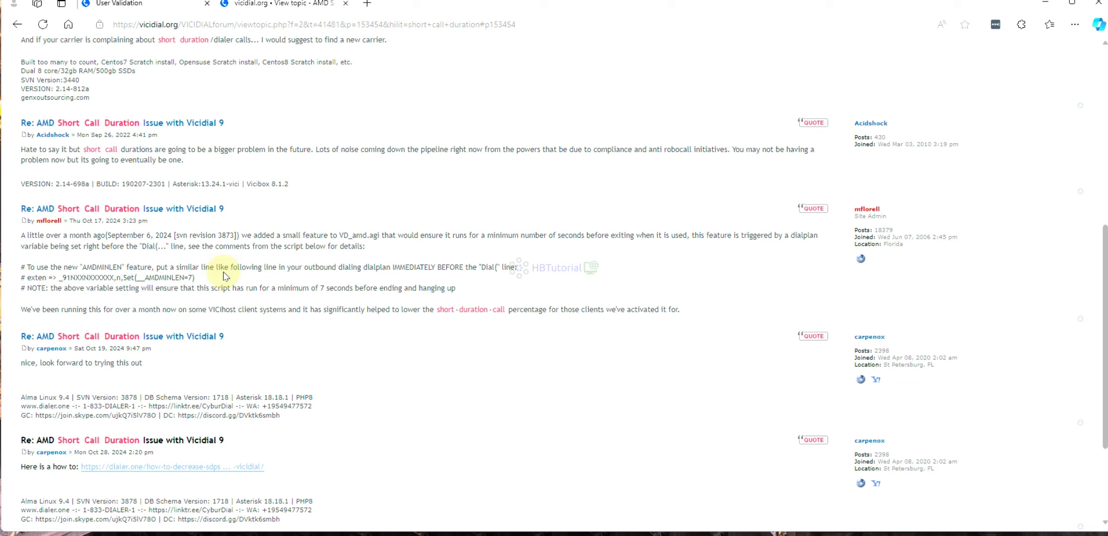
left_click_drag(518, 268, 68, 268)
left_click_drag(199, 279, 26, 277)
left_click(284, 271)
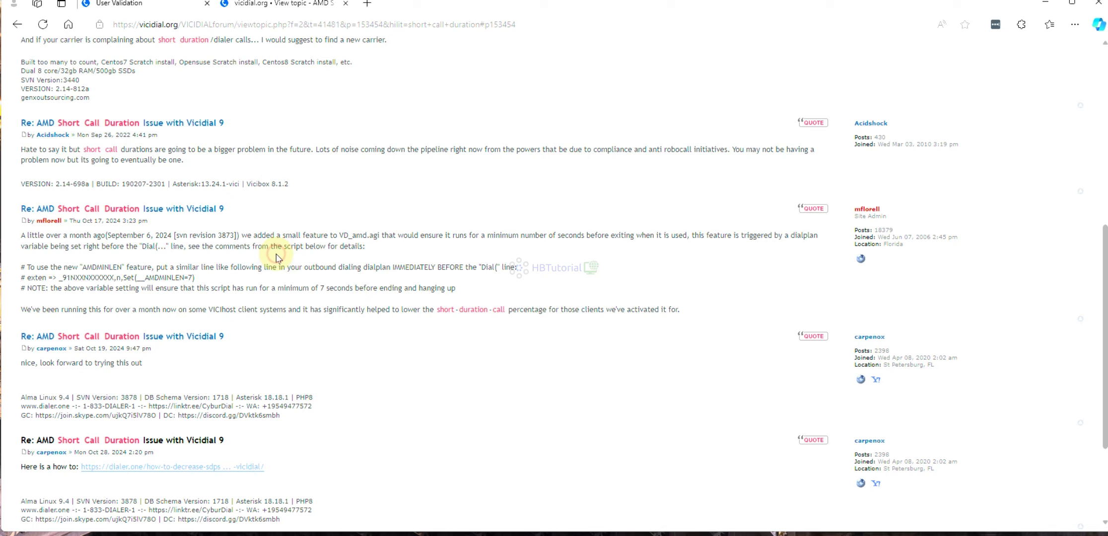
scroll(298, 278, "up", 2)
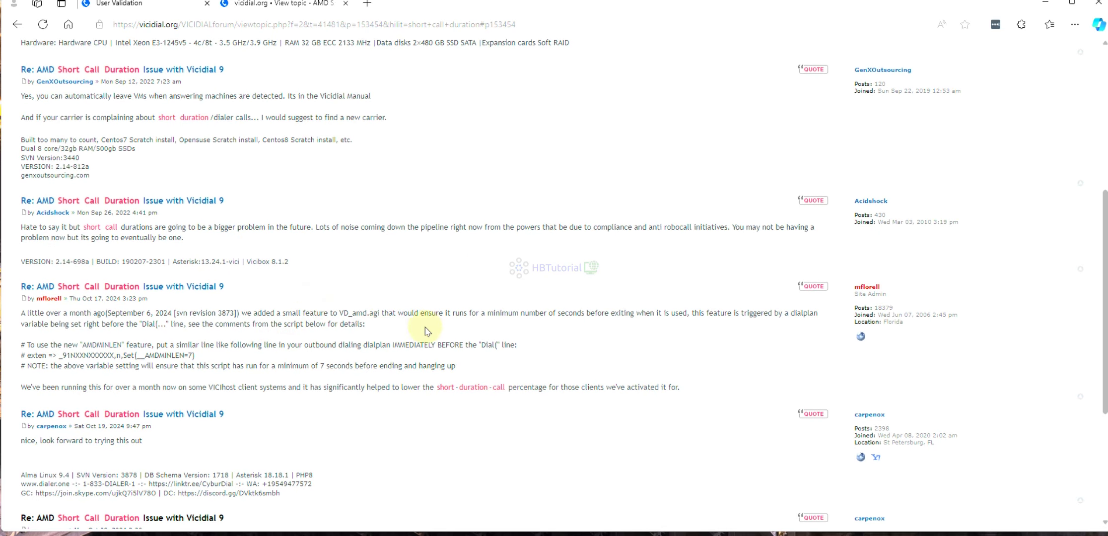
Step: Select the 'exten => _91NXXNXXXXXX,n,Set(__AMDMINLEN=7)' line and copy it
left_click_drag(208, 354, 26, 357)
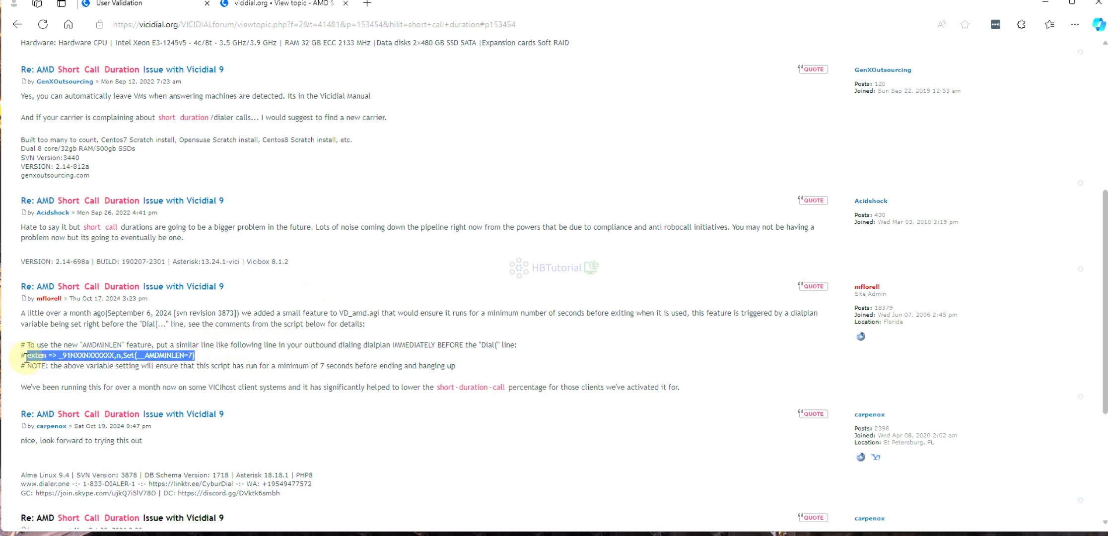
right_click(87, 354)
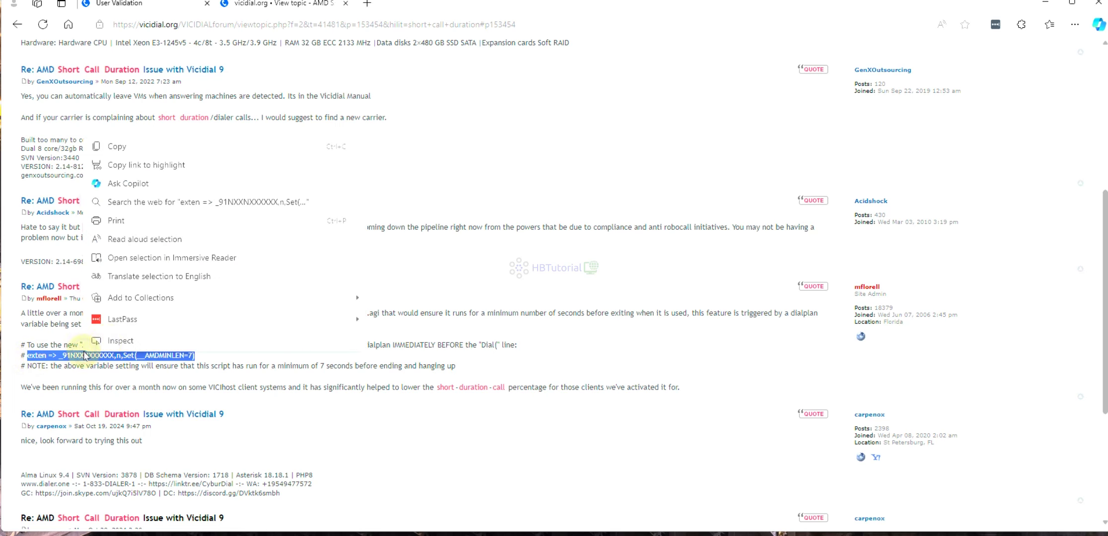
left_click(117, 148)
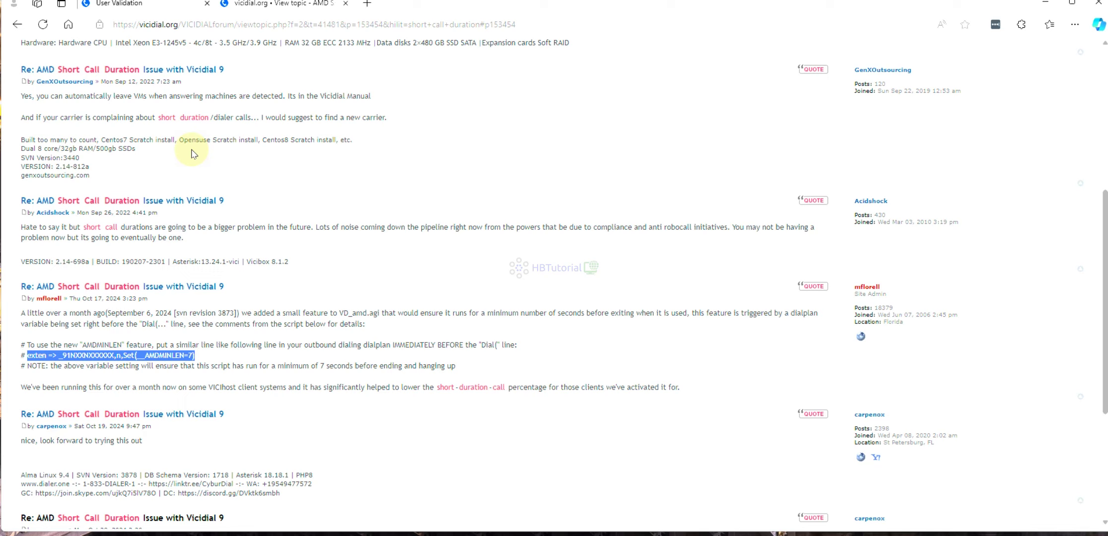
Step: Sign in to VICIdial administration and open the Carrier Listings page under Admin
left_click(152, 6)
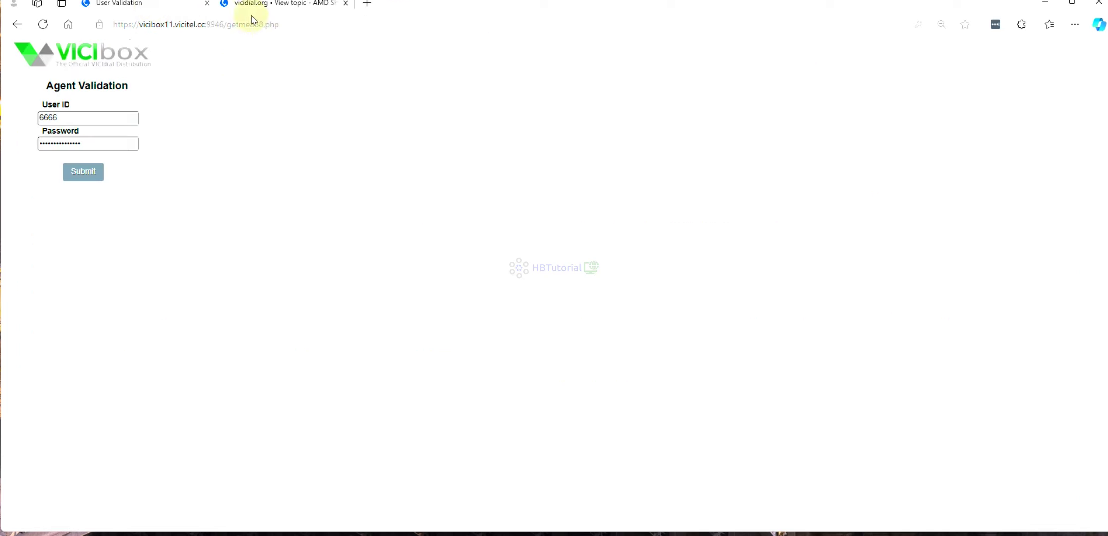
left_click(72, 172)
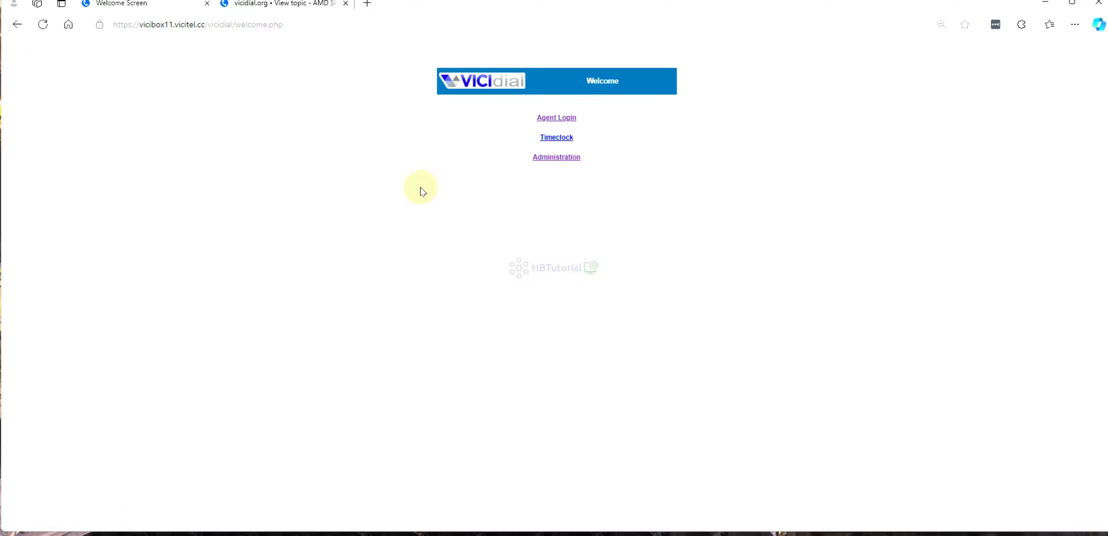
left_click(550, 160)
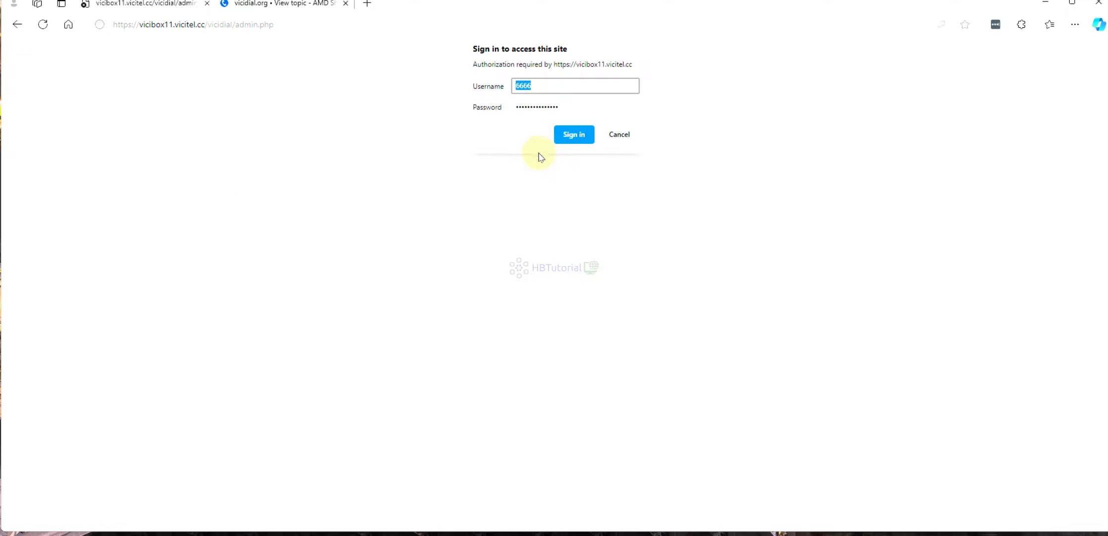
left_click(574, 139)
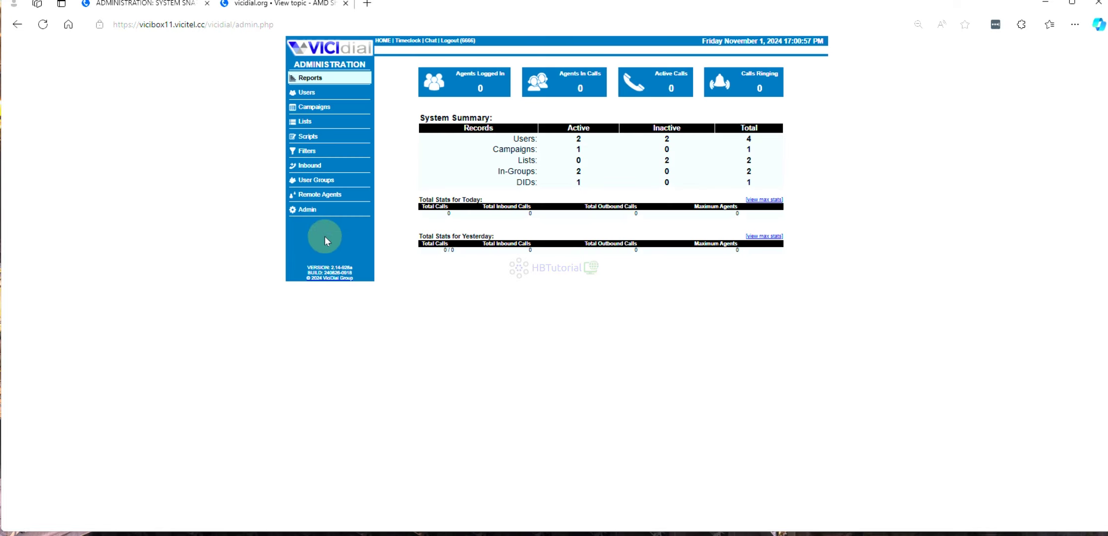
left_click(305, 213)
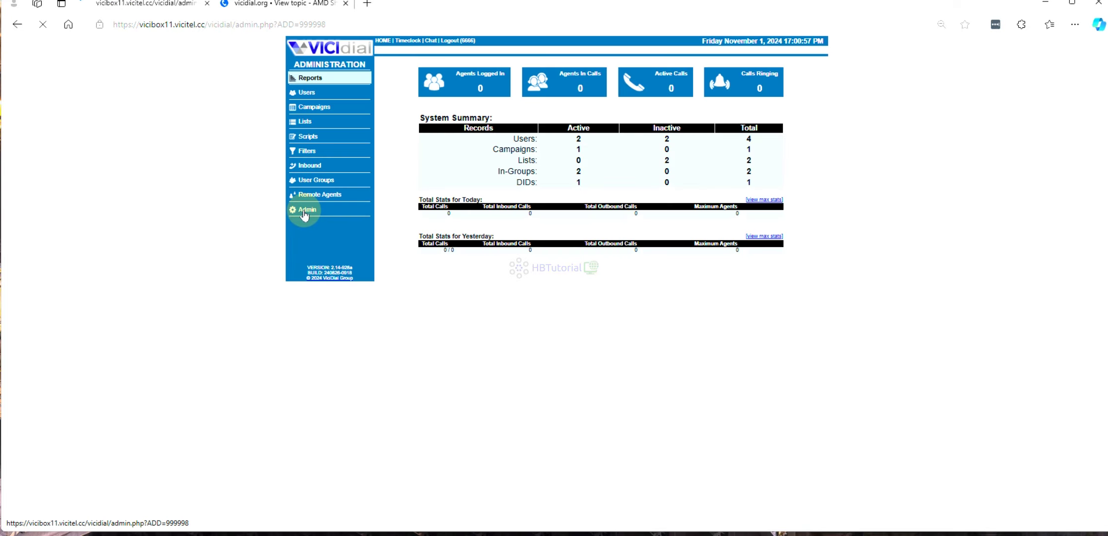
left_click(469, 209)
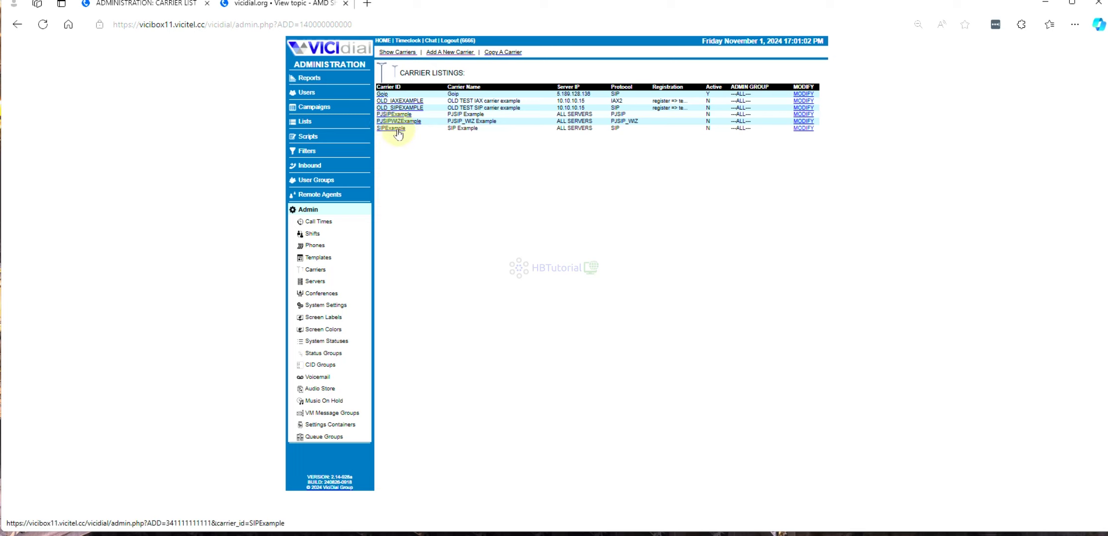
Step: Open the SIPExample carrier and paste the copied AMDMINLEN line after the first dialplan line
left_click(392, 129)
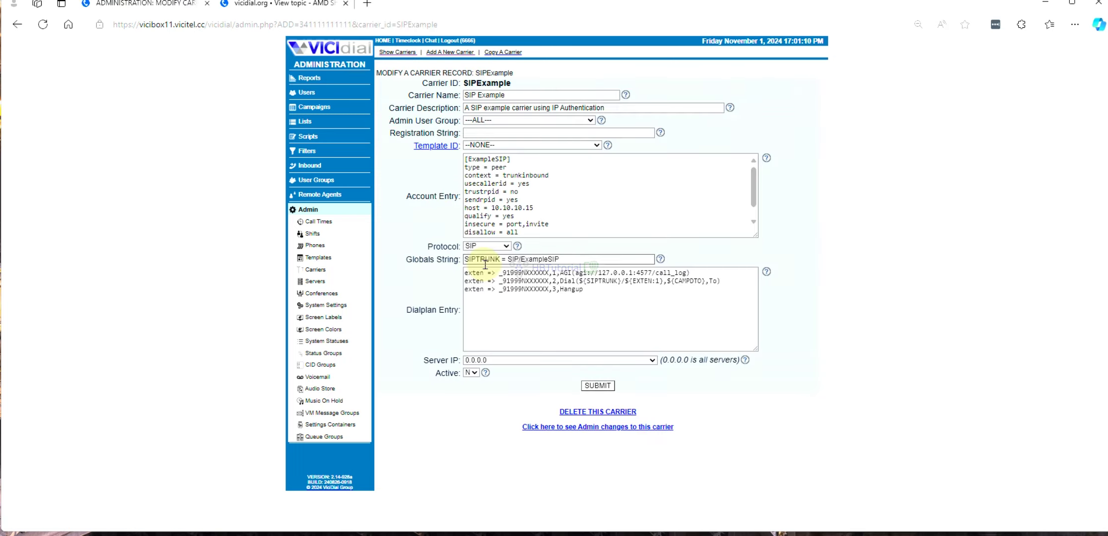
left_click(697, 275)
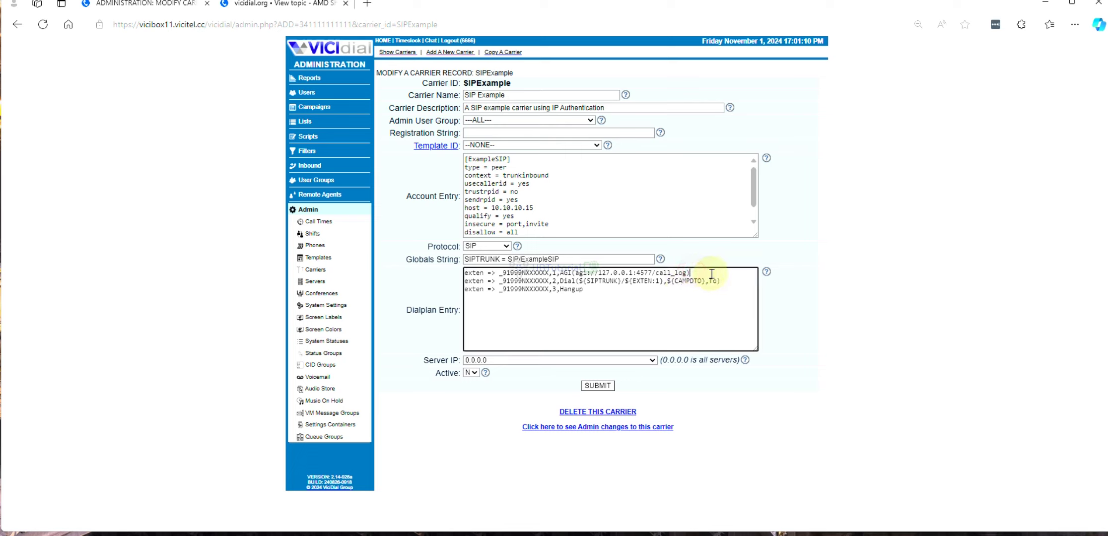
key("Return")
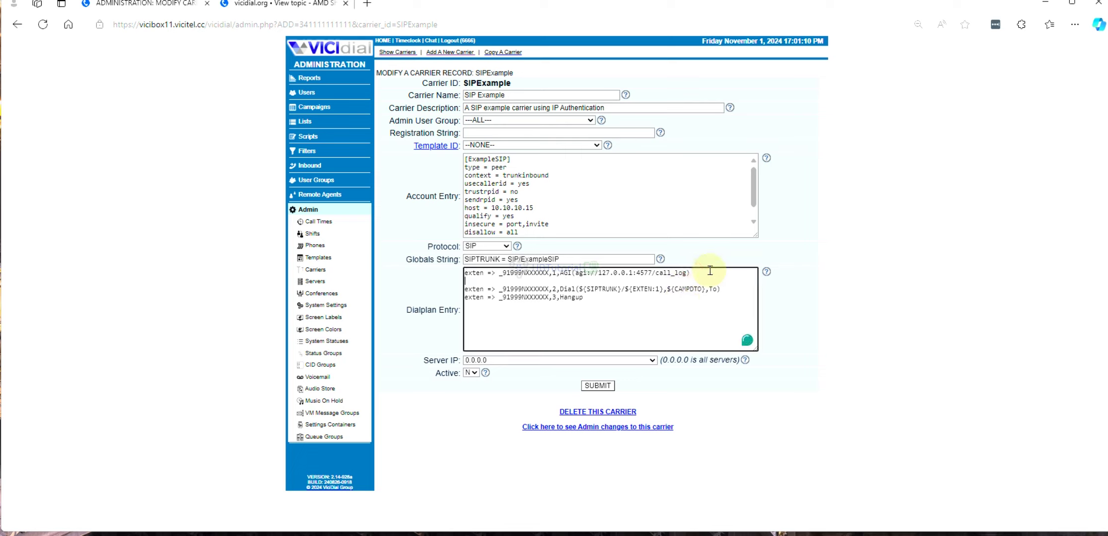
key("ctrl+v")
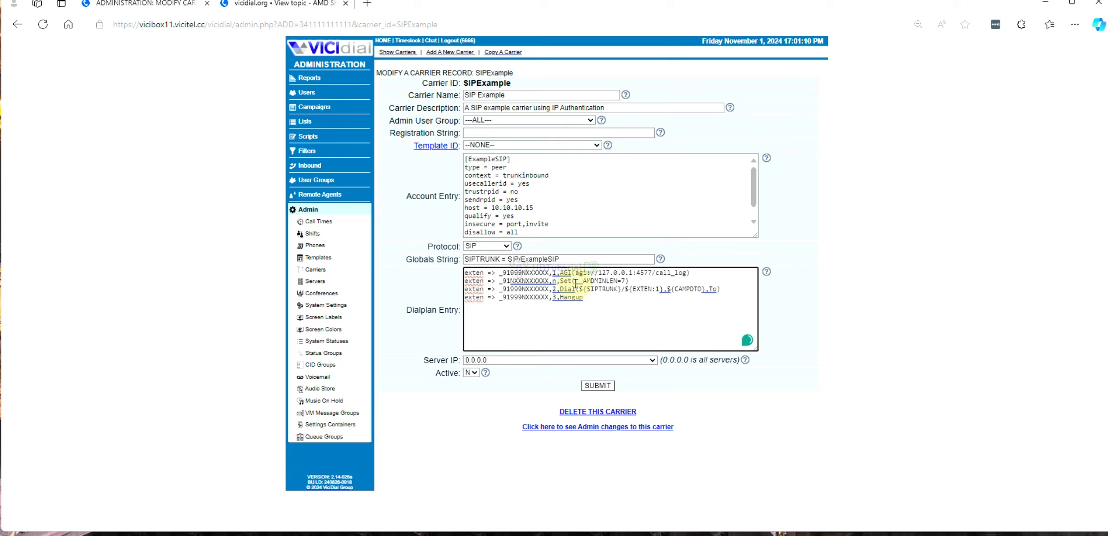
Step: Renumber the new Set line, Dial line and Hangup line to steps 2, 3 and 4
mouse_move(562, 282)
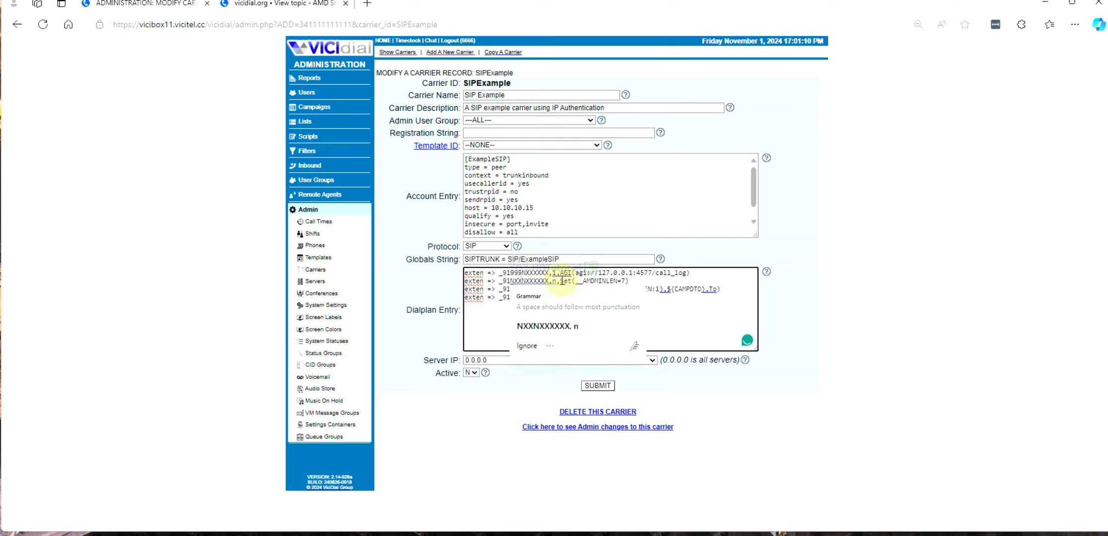
key("BackSpace")
type("2")
key("Down")
key("BackSpace")
type("3,Hangup")
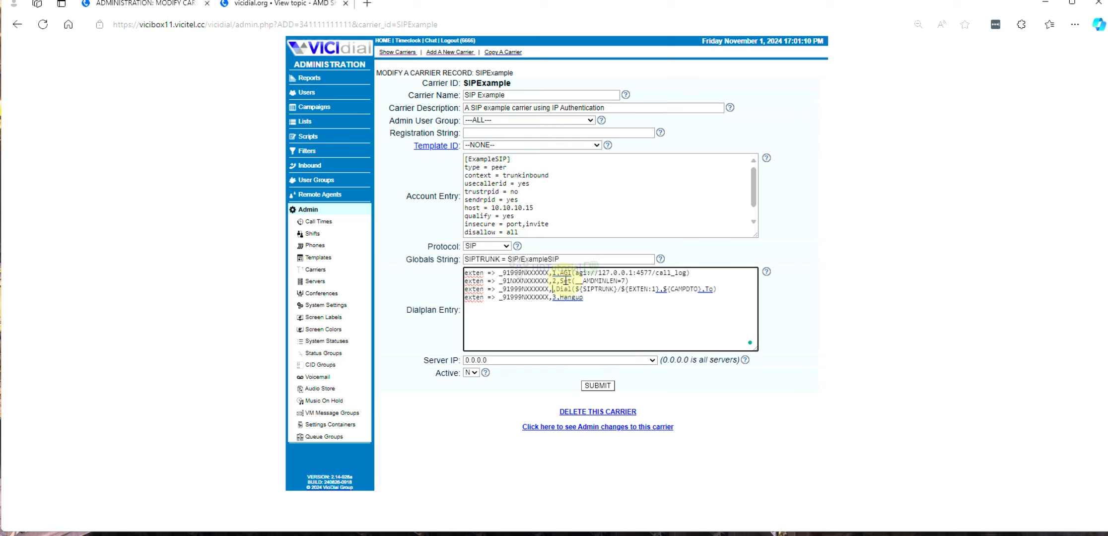
key("BackSpace")
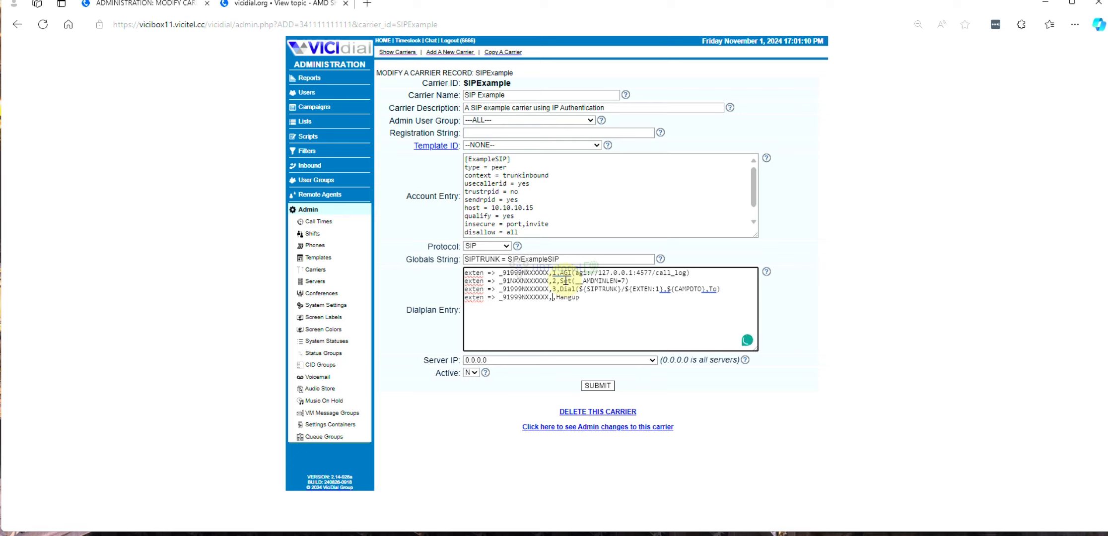
type("4")
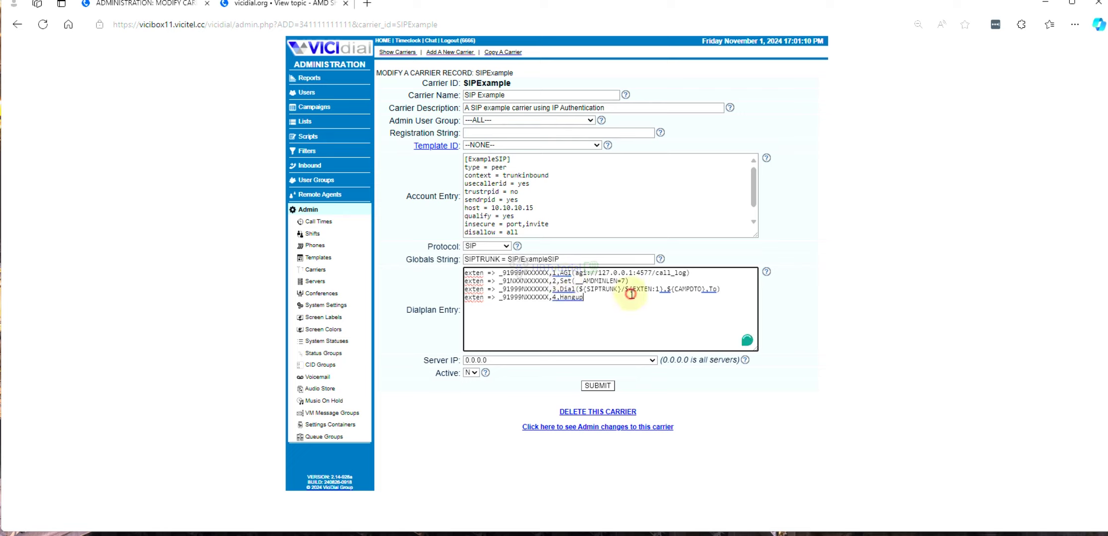
Step: Change the new line's __AMDMINLEN value from 7 to 12
left_click(487, 319)
left_click(560, 281)
left_click_drag(630, 281, 456, 285)
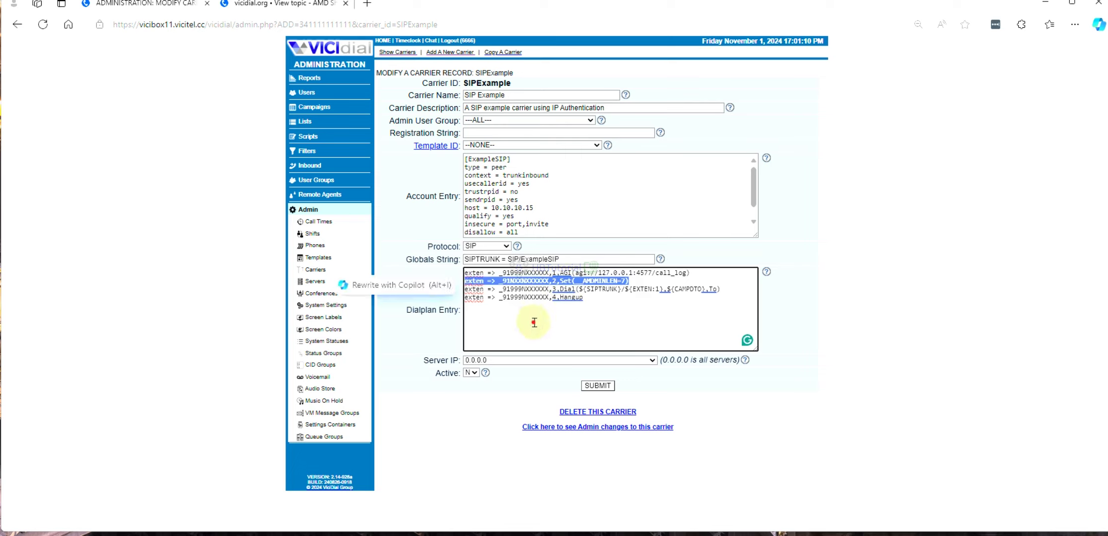
left_click(533, 320)
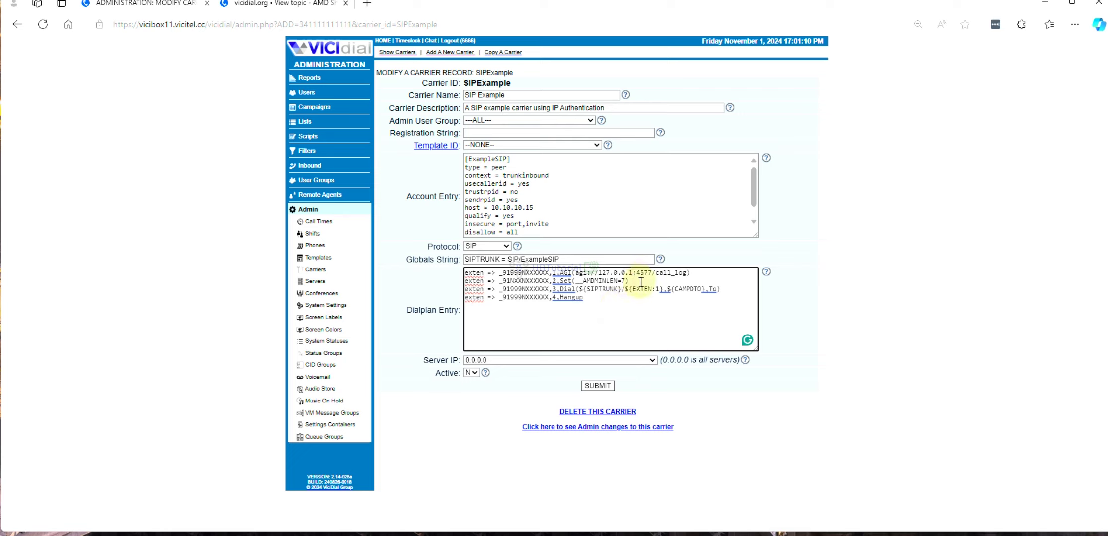
key("BackSpace")
type("12")
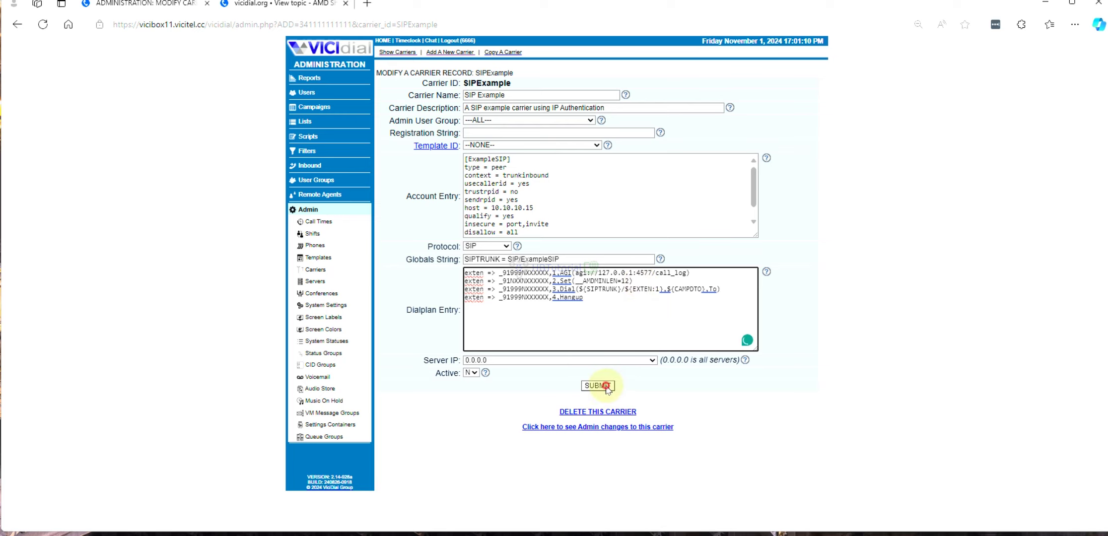
Step: Submit the SIPExample carrier and review the saved four-line dialplan
left_click(606, 388)
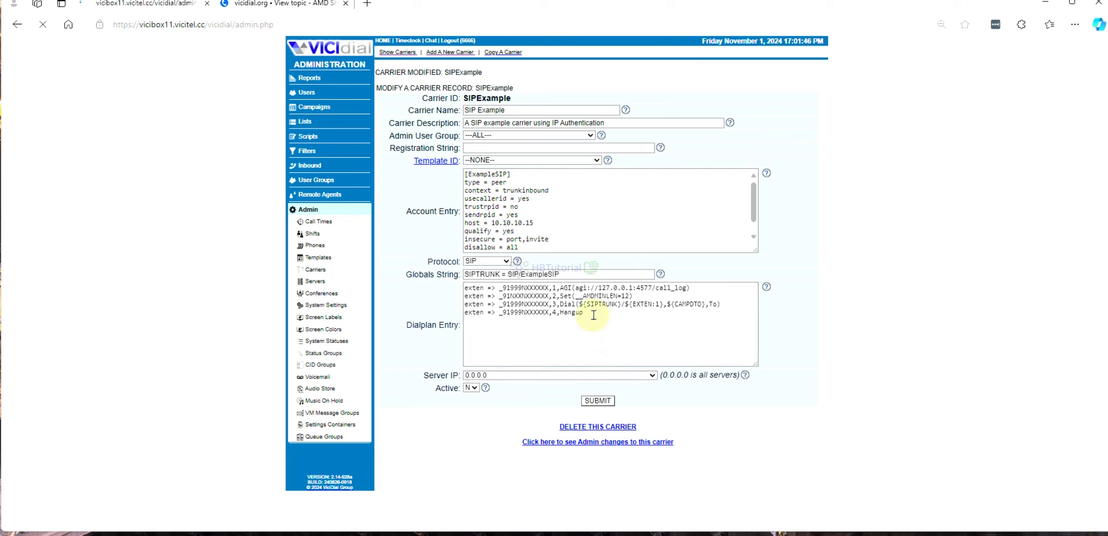
left_click_drag(595, 322, 387, 272)
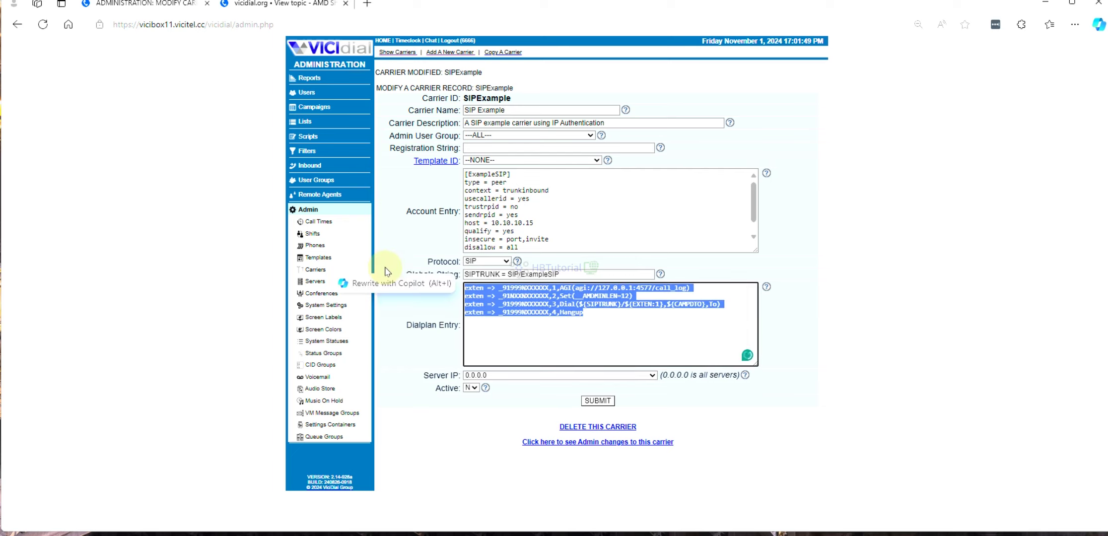
left_click(602, 318)
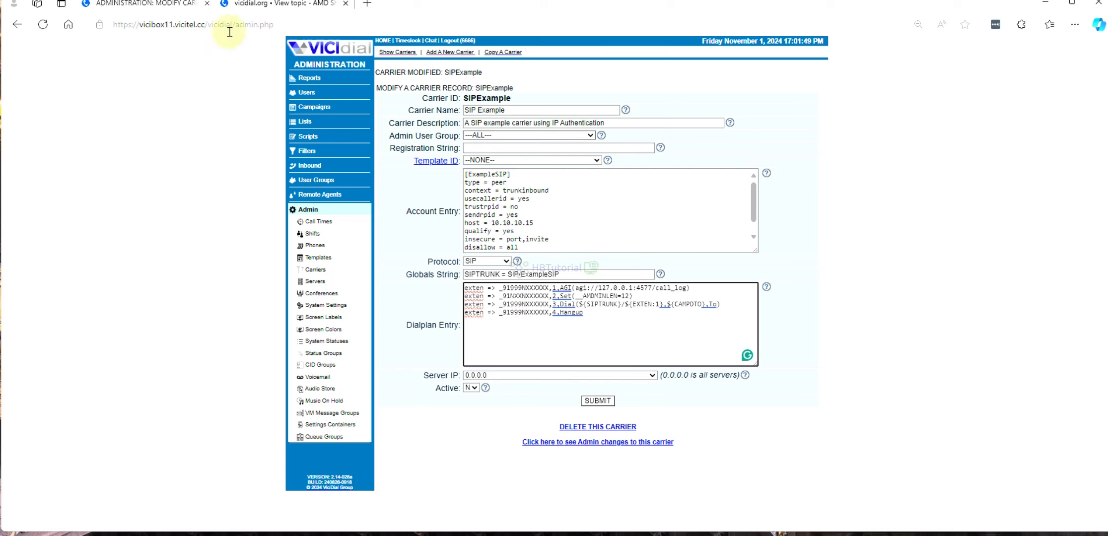
Step: Go back to the VICIdial admin dashboard using the logo
left_click(310, 50)
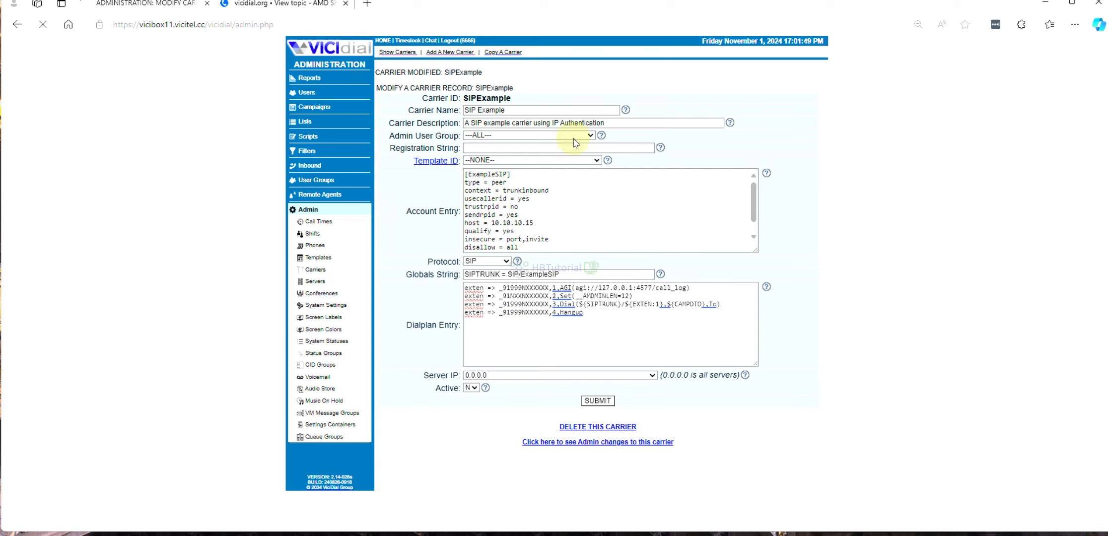